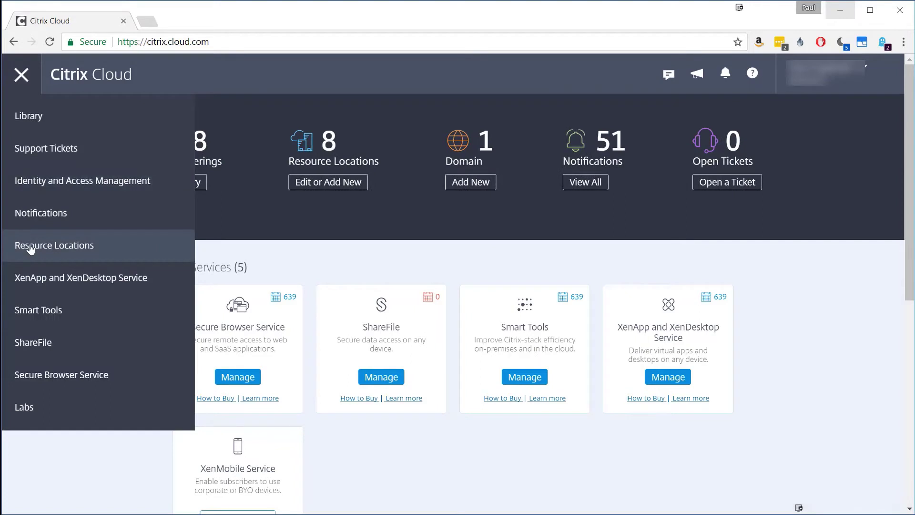
# - Add a new resource location named "PH - CoLo RL1"
pyautogui.click(103, 165)
pyautogui.write('PH - CoLo RL1')
pyautogui.click(264, 217)
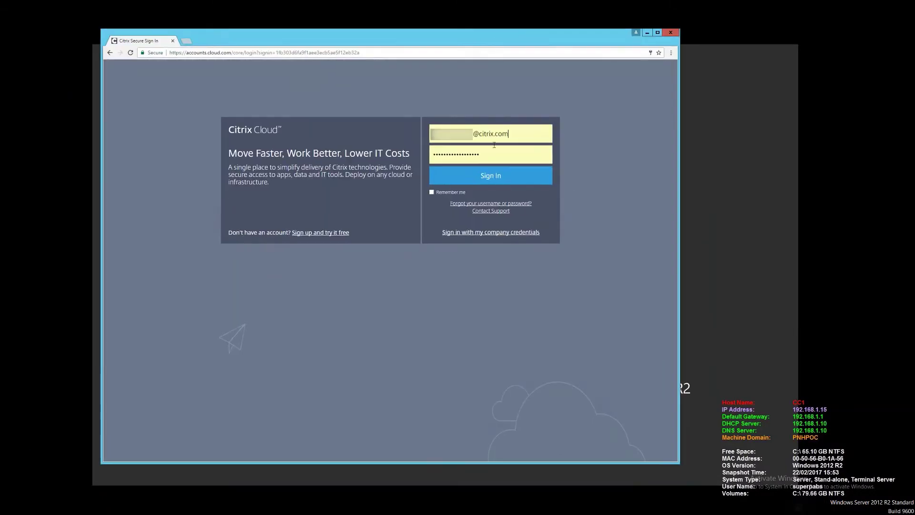
# - Sign in to Citrix Cloud on the connector server with the prefilled account credentials
pyautogui.press('Return')
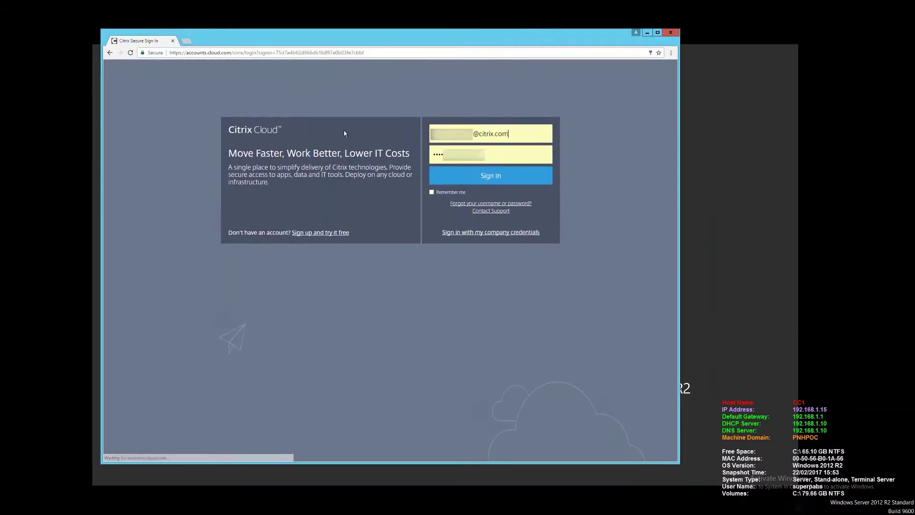
pyautogui.click(486, 180)
pyautogui.click(388, 241)
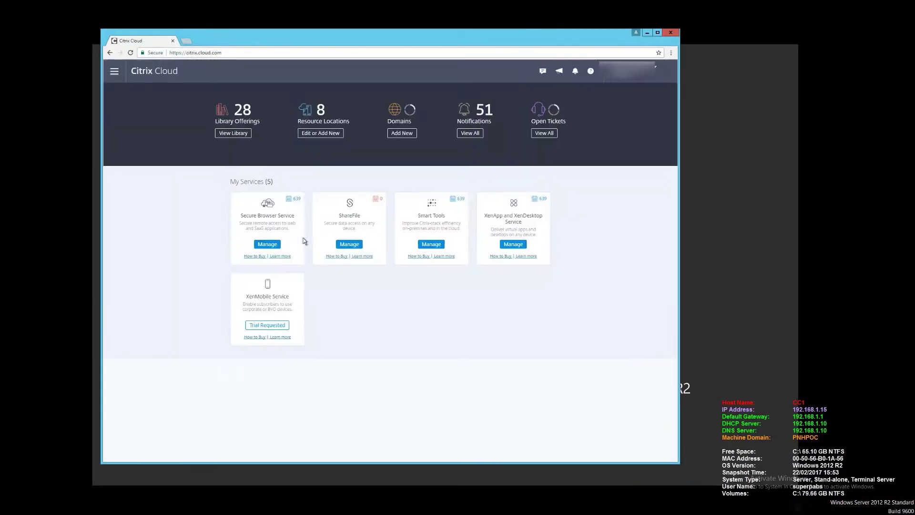
# - Download the Citrix Cloud Connector installer from the Resource Locations page
pyautogui.click(115, 72)
pyautogui.click(155, 164)
pyautogui.click(236, 124)
pyautogui.click(345, 183)
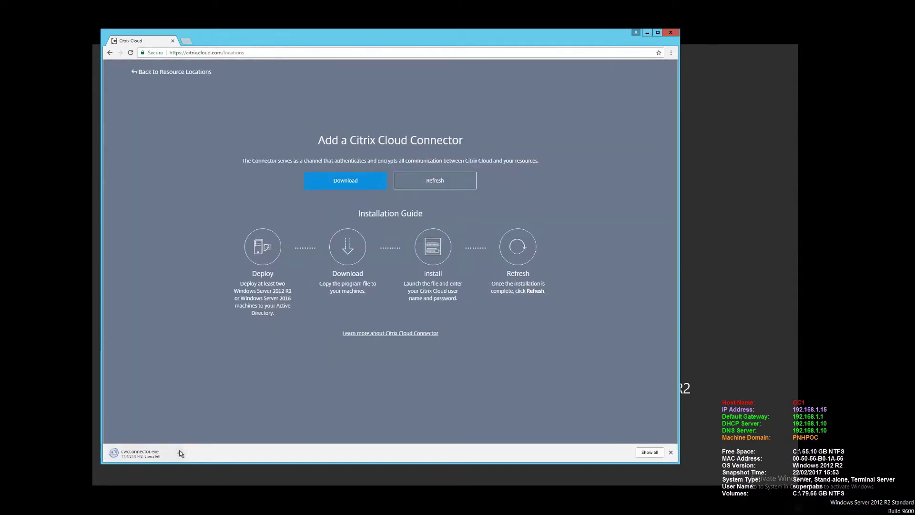
# - Launch the downloaded cwcconnector installer from its folder and minimize the file and browser windows
pyautogui.click(180, 453)
pyautogui.click(223, 486)
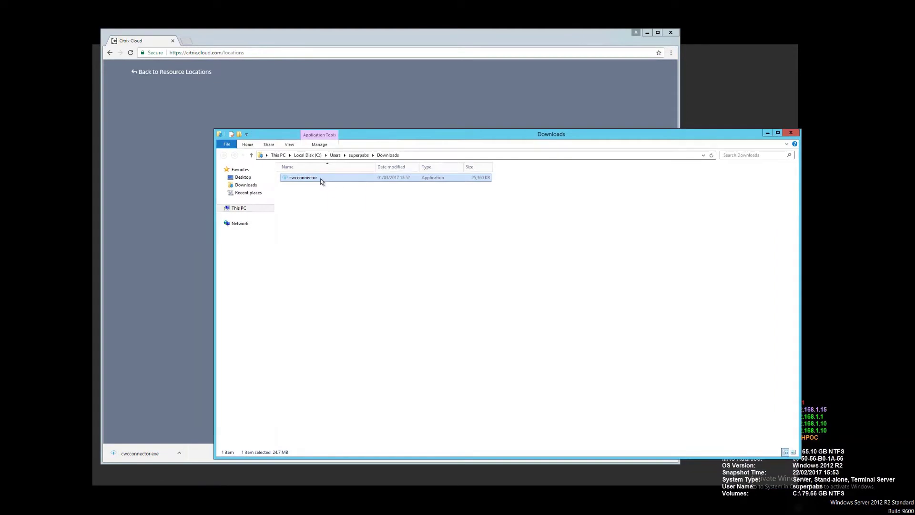
pyautogui.rightClick(320, 178)
pyautogui.click(334, 190)
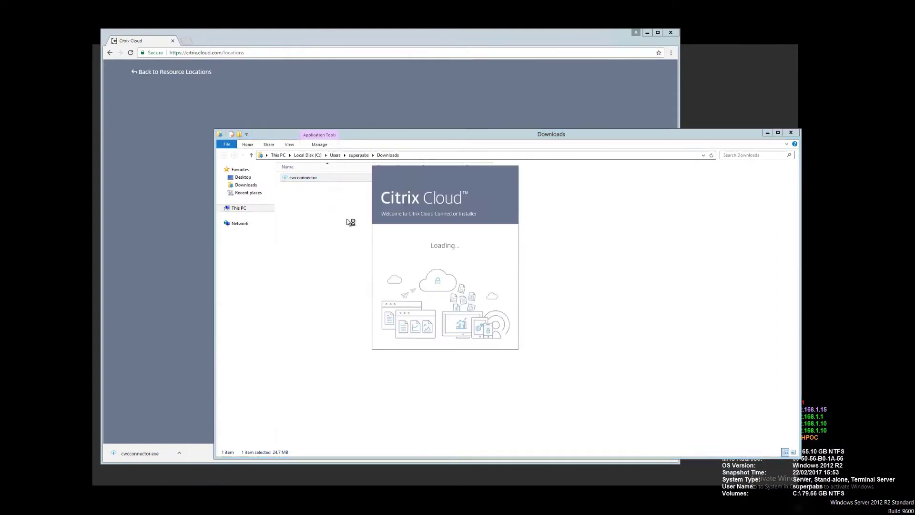
pyautogui.click(767, 133)
pyautogui.click(646, 33)
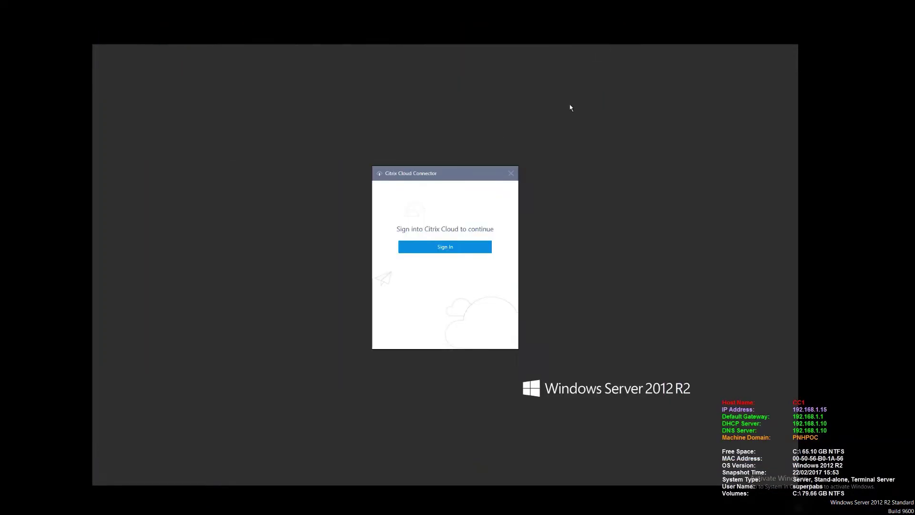
# - Sign in to Citrix Cloud from the Cloud Connector installer with the prefilled credentials
pyautogui.click(450, 247)
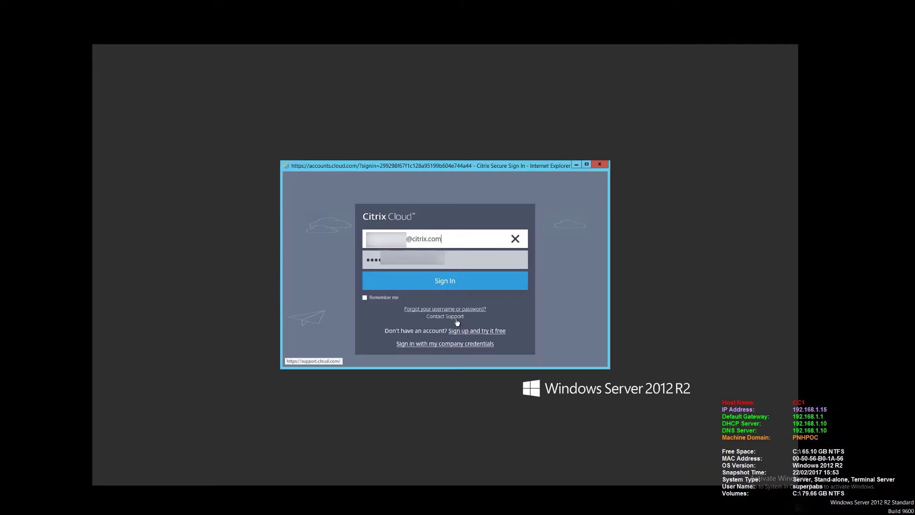
pyautogui.press('Return')
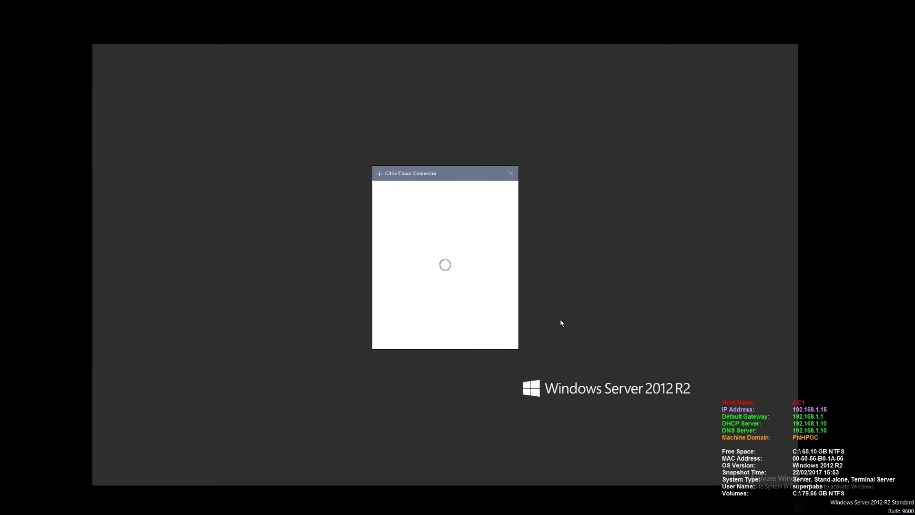
# - Install the connector for customer tttemea11 in resource location PH - CoLo RL1 and finish its connectivity test
pyautogui.click(500, 213)
pyautogui.click(450, 234)
pyautogui.click(500, 249)
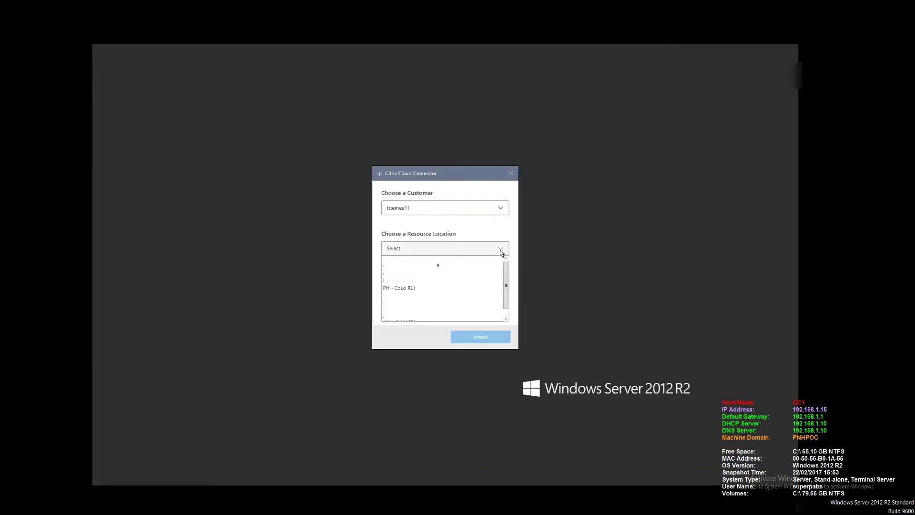
pyautogui.click(423, 290)
pyautogui.click(478, 333)
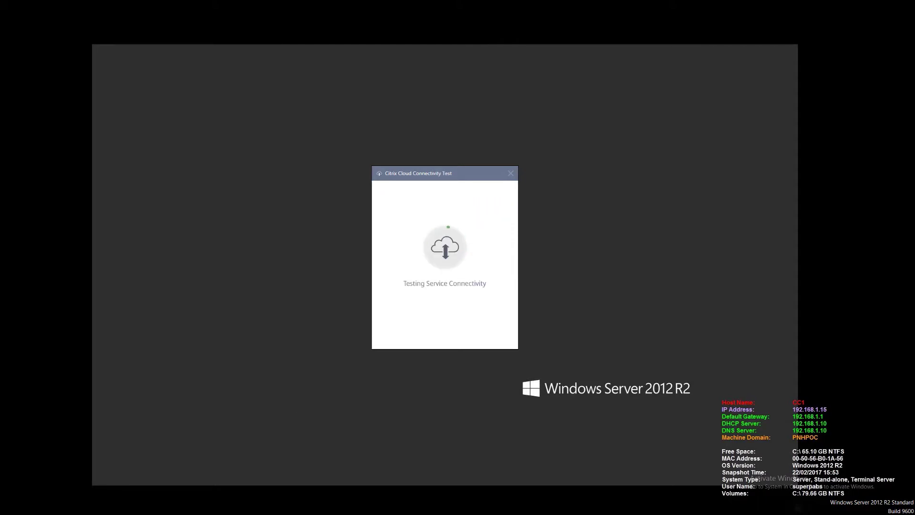
pyautogui.click(485, 337)
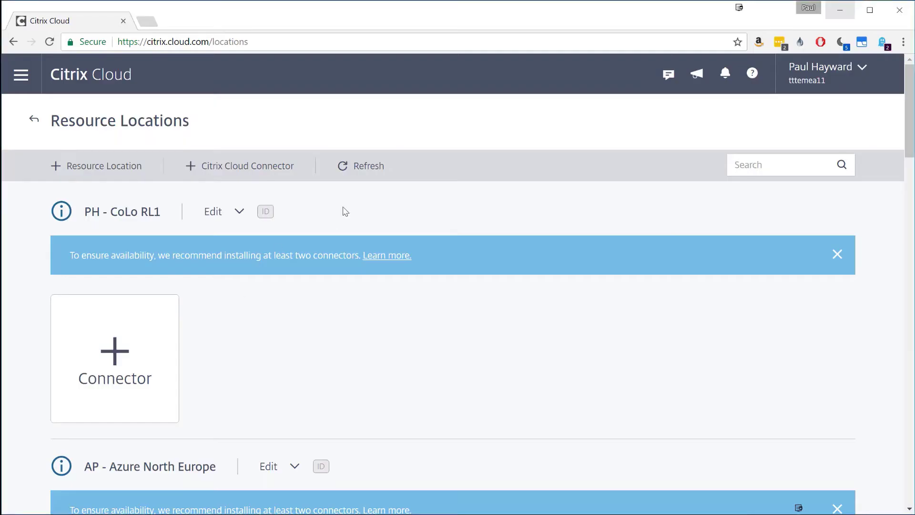
pyautogui.scroll(-5, 12, 273)
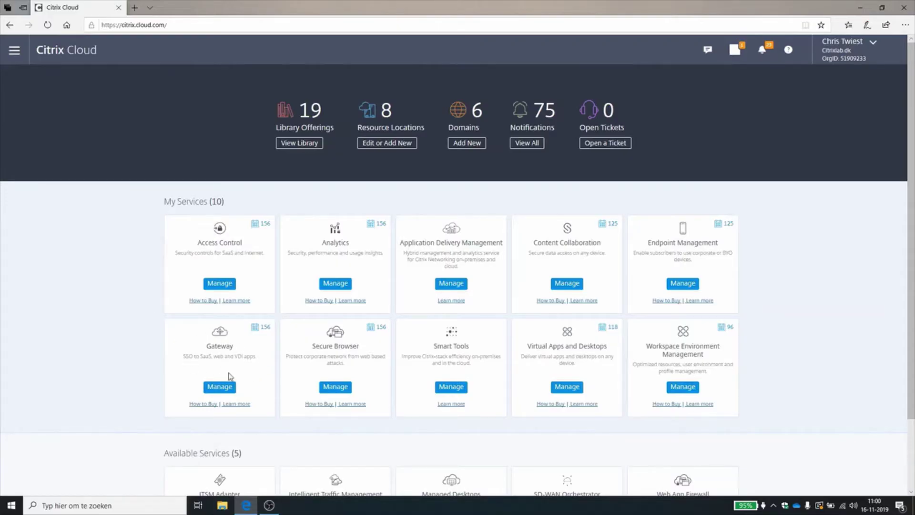
# - Start adding an on-premises site from the Gateway service configuration, with Virtual Apps and Desktops as the site type
pyautogui.click(225, 388)
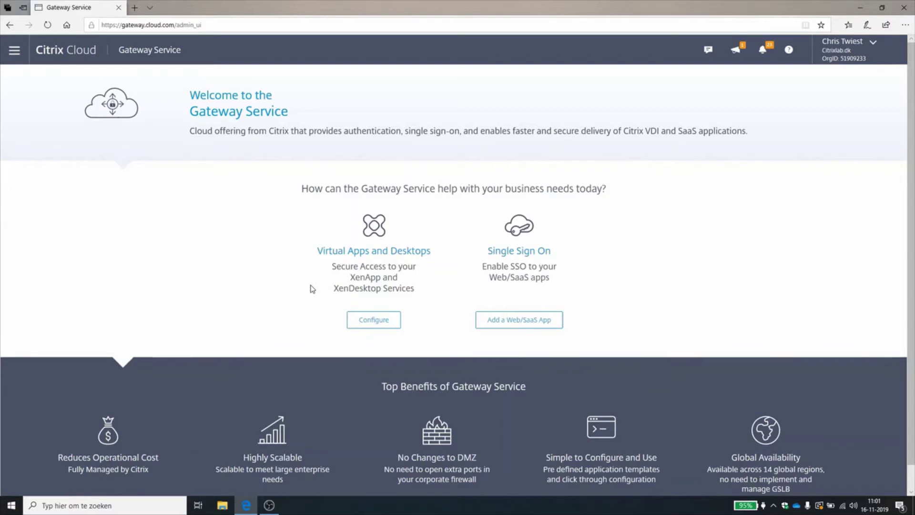
pyautogui.click(374, 320)
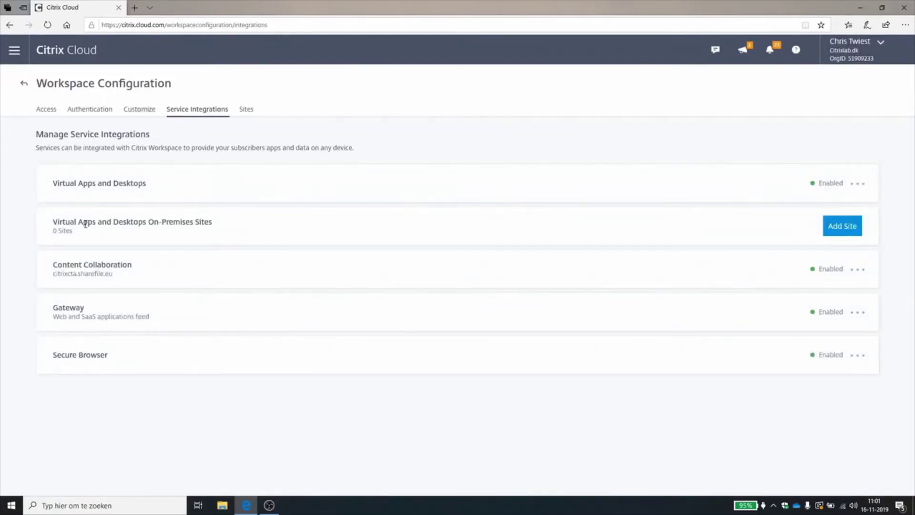
pyautogui.click(825, 231)
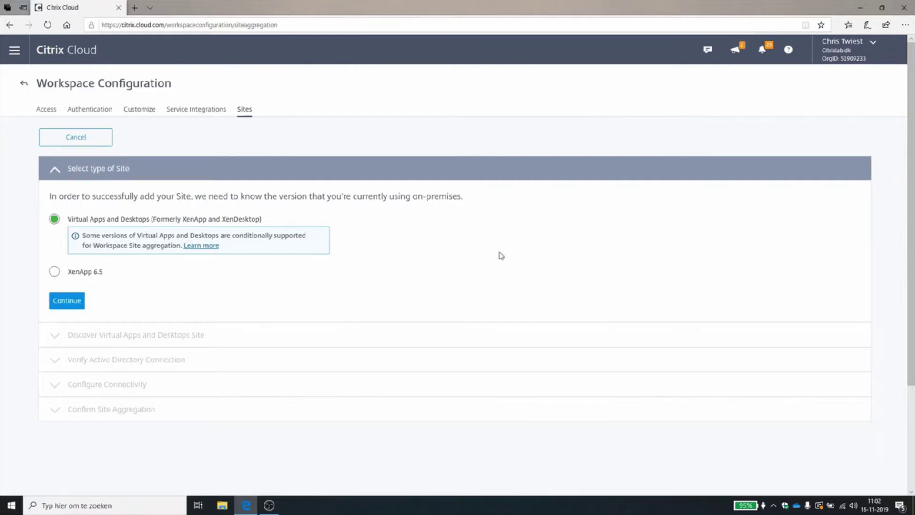
pyautogui.click(67, 300)
# - Select the CTW-Onprem resource location and discover the site at controller address dtnctx01.dtncomputers.nl
pyautogui.scroll(-2, 139, 267)
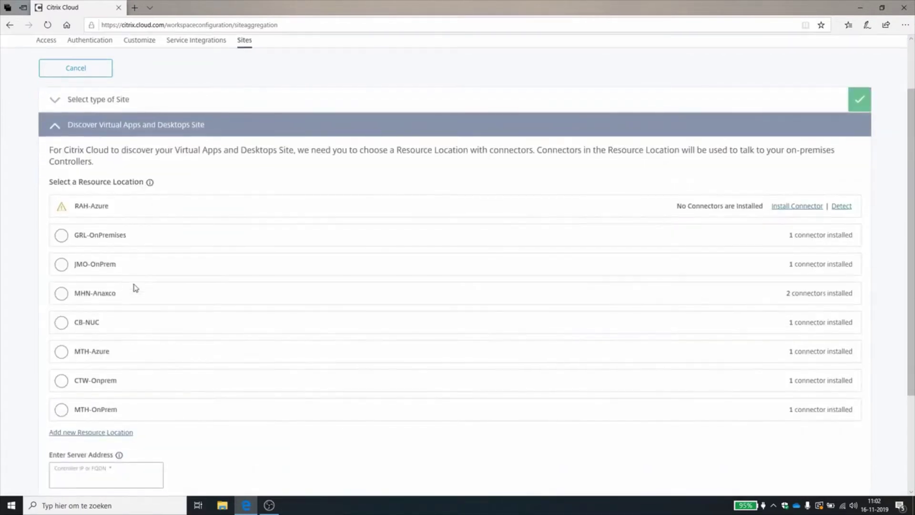
pyautogui.click(61, 449)
pyautogui.scroll(-3, 163, 340)
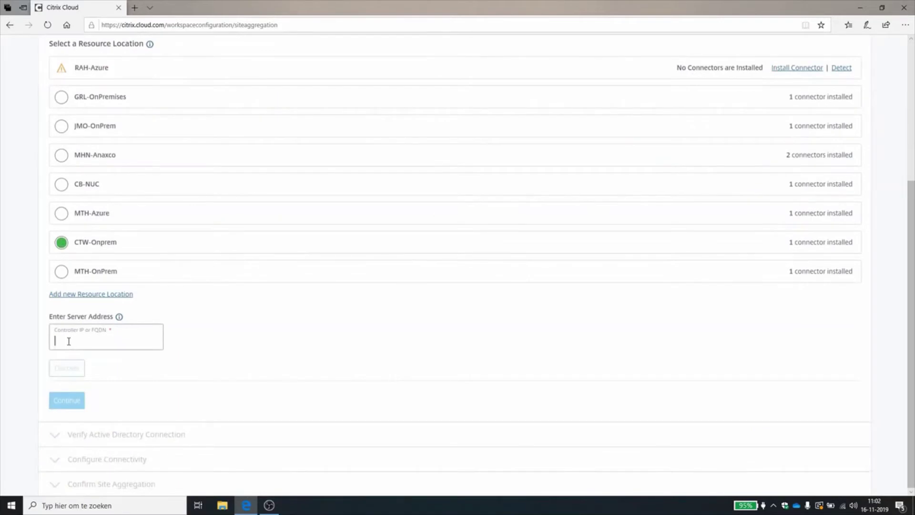
pyautogui.write('ctw')
pyautogui.write('ctx01.dtncomputers.nl')
pyautogui.click(66, 367)
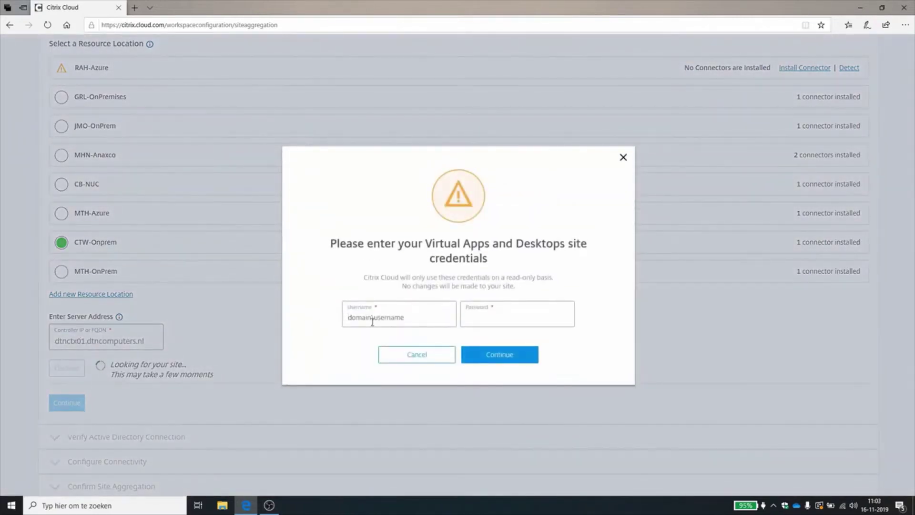
# - Enter the site administrator's username and password to complete the discovery, and continue to the Active Directory verification
pyautogui.click(372, 318)
pyautogui.write('dtncomputers\\administrator')
pyautogui.press('Tab')
pyautogui.write('******')
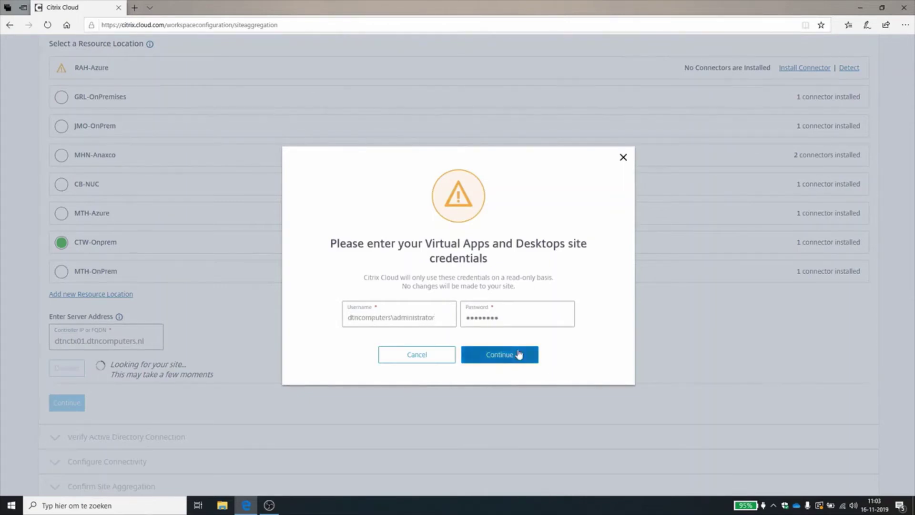
pyautogui.click(520, 354)
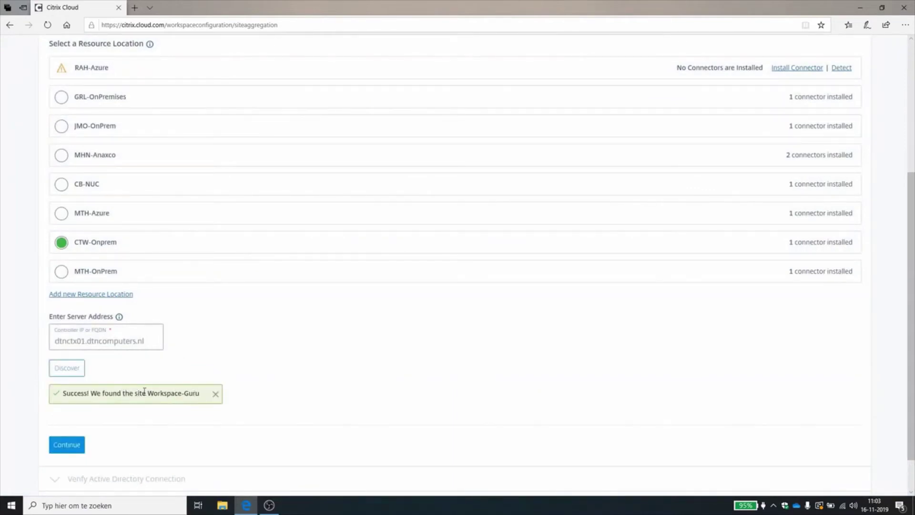
pyautogui.click(76, 445)
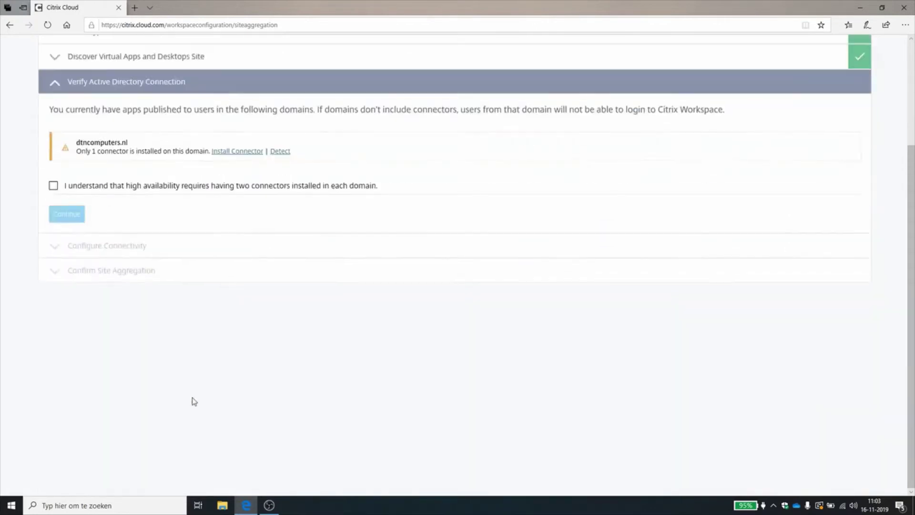
# - Acknowledge the two-connector requirement for the domain and resource location, and continue with Gateway Service as the connectivity type
pyautogui.click(53, 187)
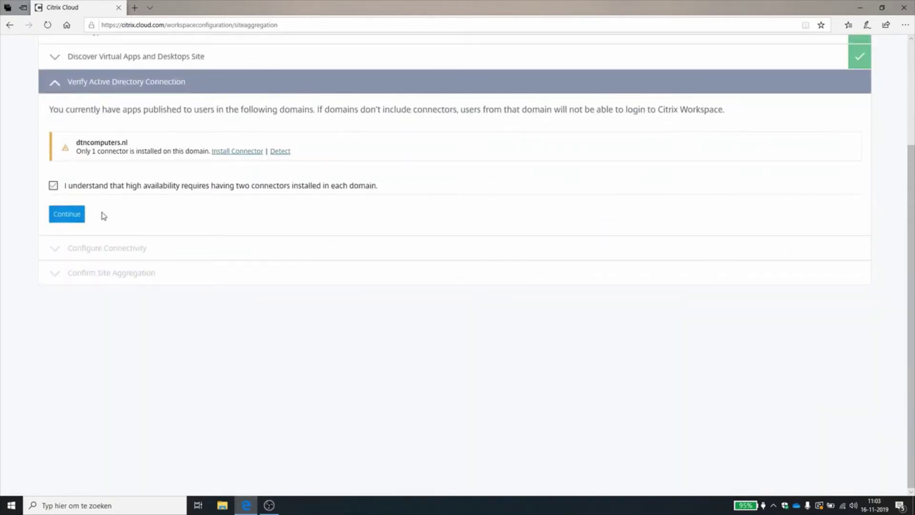
pyautogui.click(80, 213)
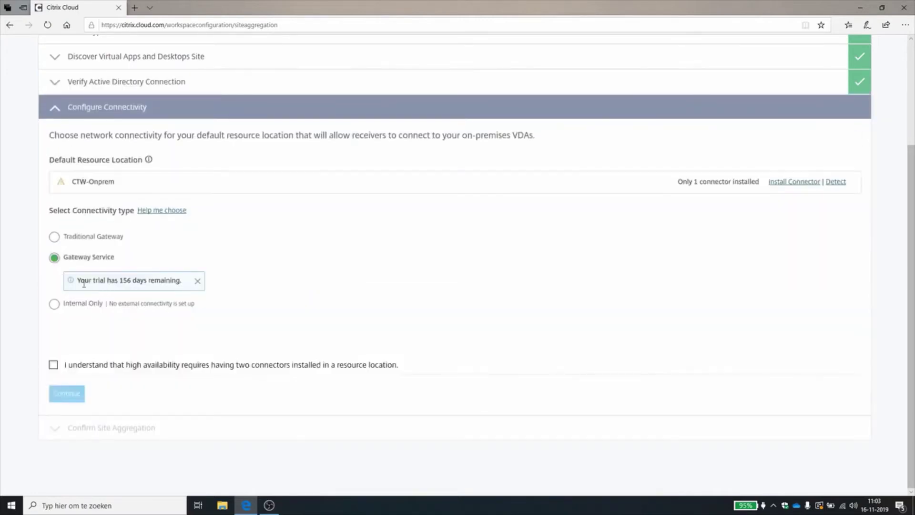
pyautogui.click(54, 365)
pyautogui.click(75, 394)
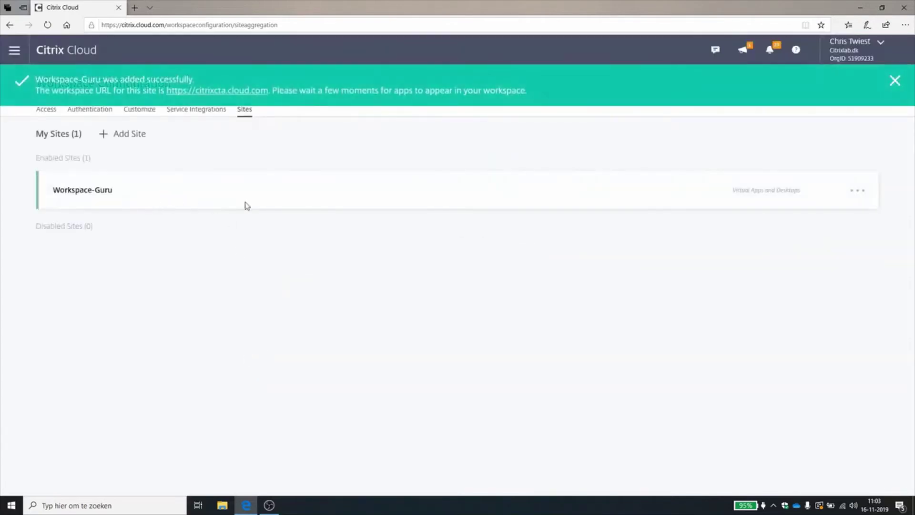
# - Enable the Virtual Apps and Desktops On-Premises Sites integration in the workspace's service integrations
pyautogui.click(200, 111)
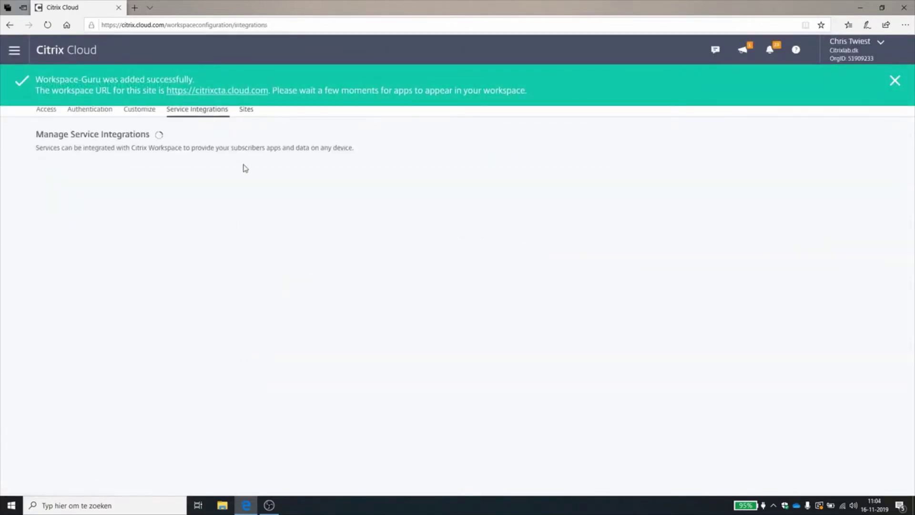
pyautogui.click(896, 81)
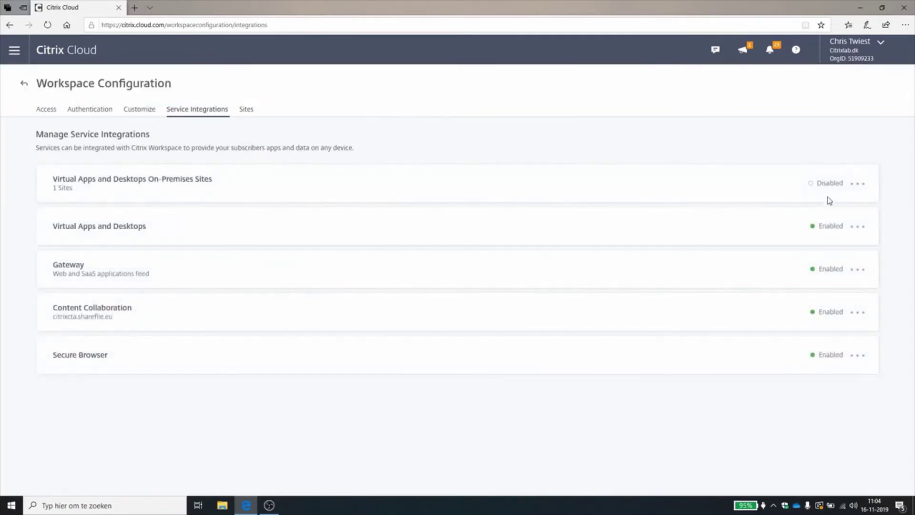
pyautogui.click(857, 184)
pyautogui.click(860, 201)
pyautogui.click(499, 336)
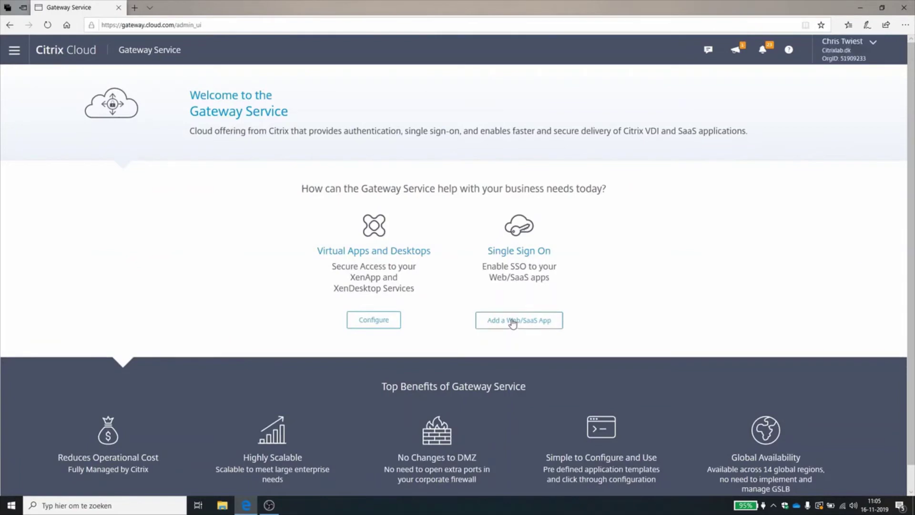
# - Start a Web/SaaS app without a template after searching the templates for "work", and set its location to outside the corporate network
pyautogui.click(512, 323)
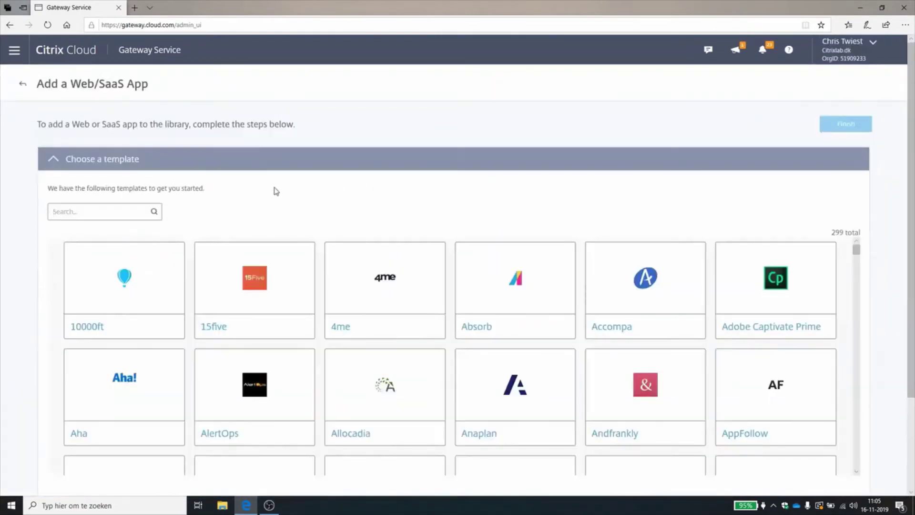
pyautogui.scroll(-1, 11, 253)
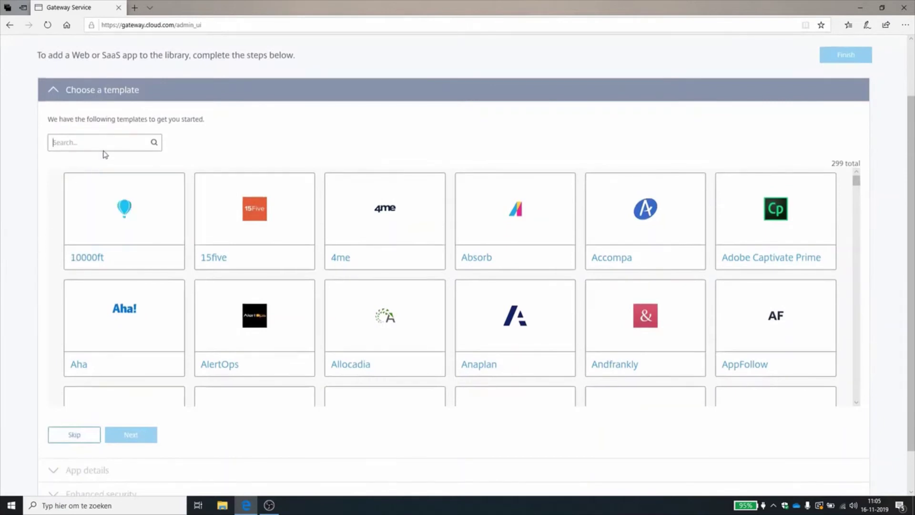
pyautogui.write('work')
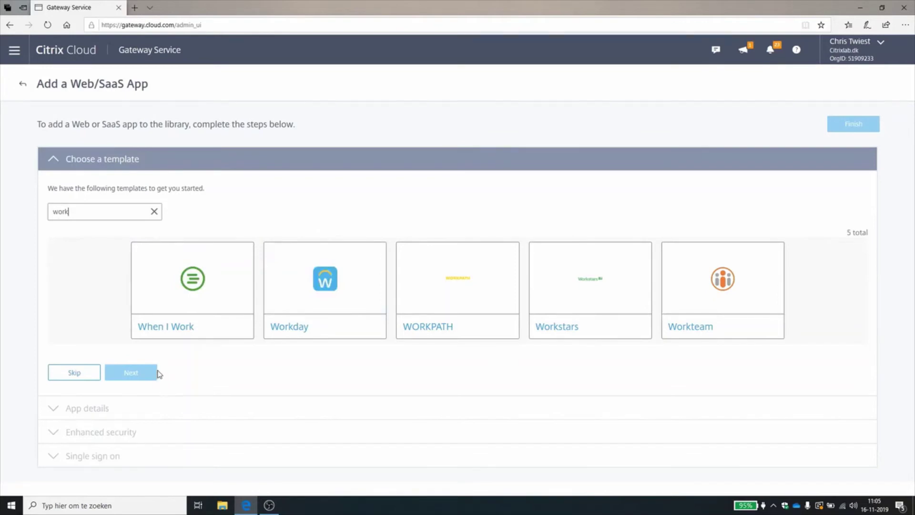
pyautogui.click(79, 374)
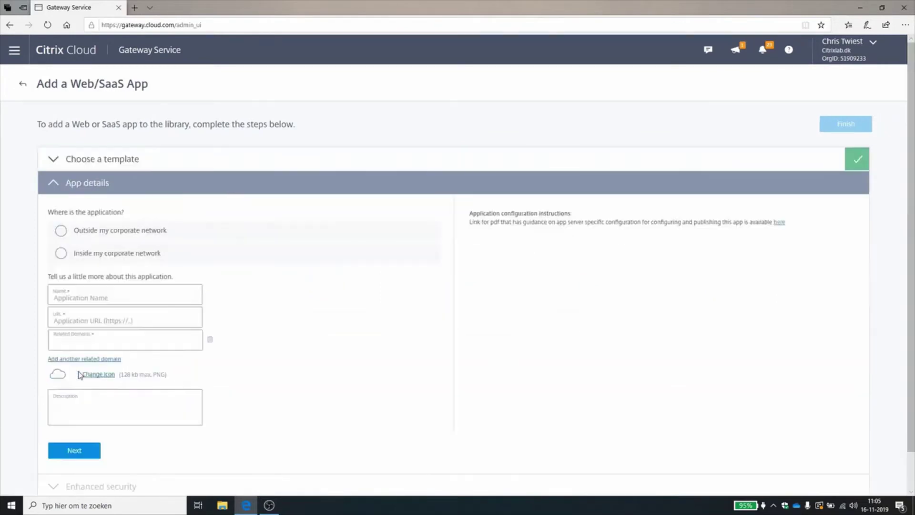
pyautogui.click(65, 232)
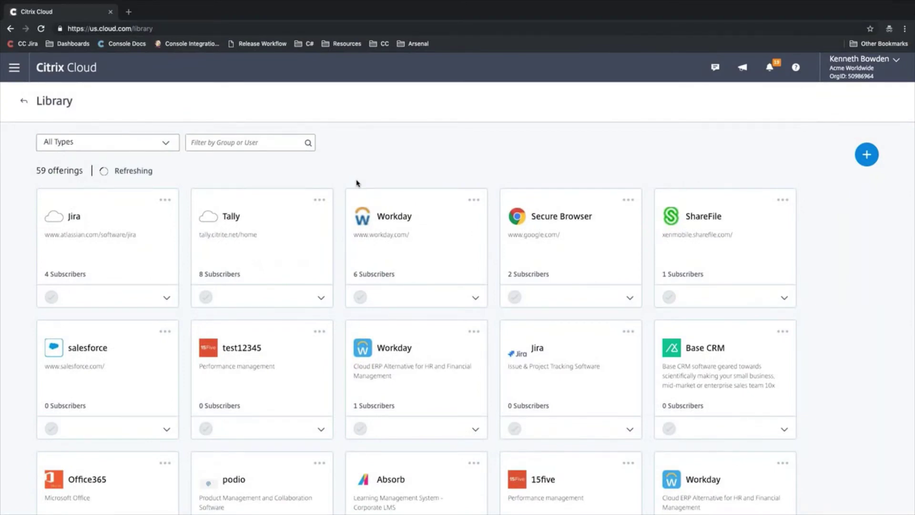
# - Open subscriber management for the Jira offering with 4 subscribers, search acmeww.com groups and users for "a", and close it
pyautogui.click(52, 297)
pyautogui.click(217, 171)
pyautogui.click(443, 187)
pyautogui.write('a')
pyautogui.scroll(-5, 462, 243)
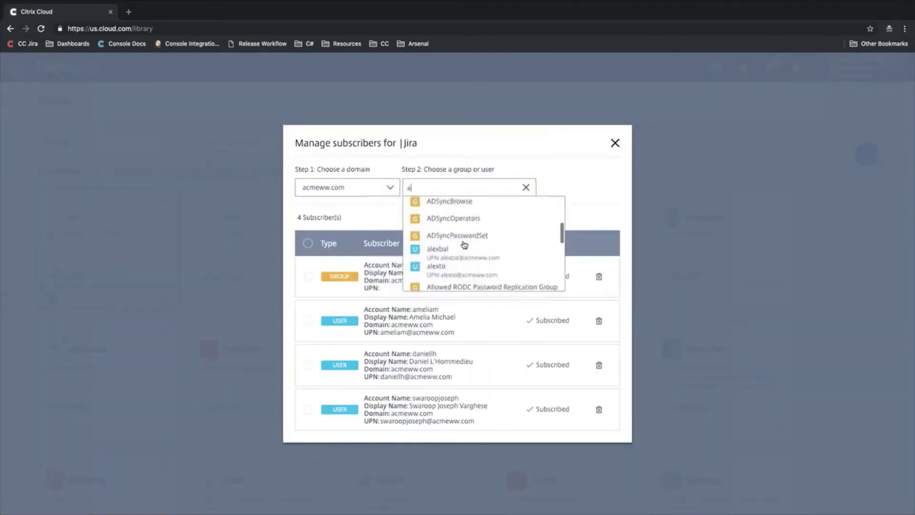
pyautogui.click(614, 143)
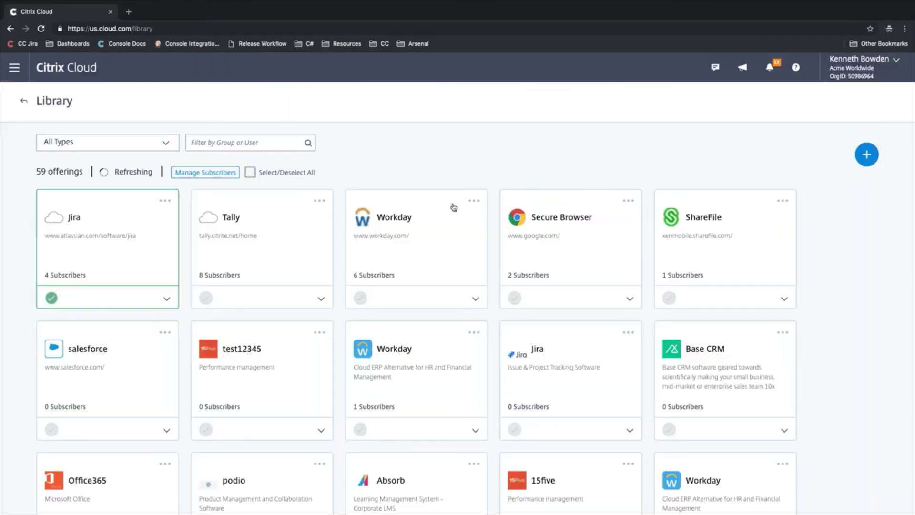
# - Deselect the Jira offering in the library and open Workspace Configuration to review the workspace URL and external connectivity
pyautogui.click(54, 298)
pyautogui.click(17, 68)
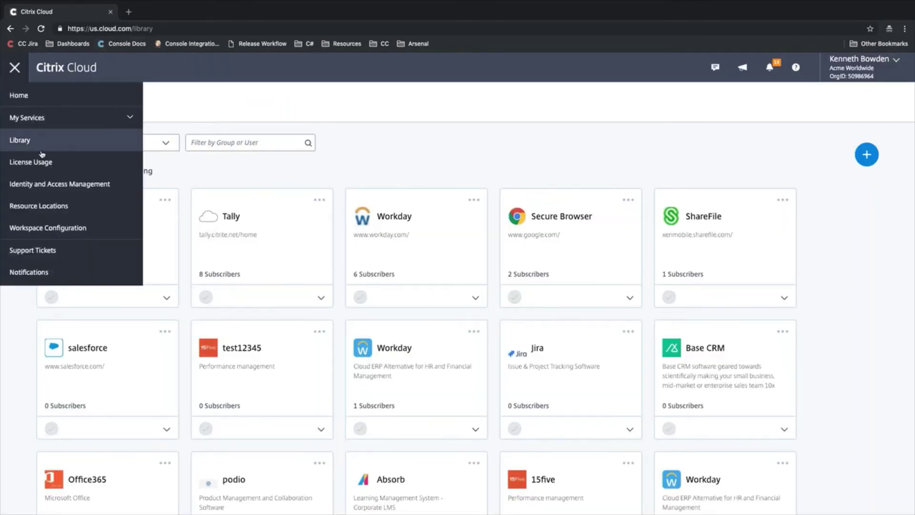
pyautogui.click(46, 229)
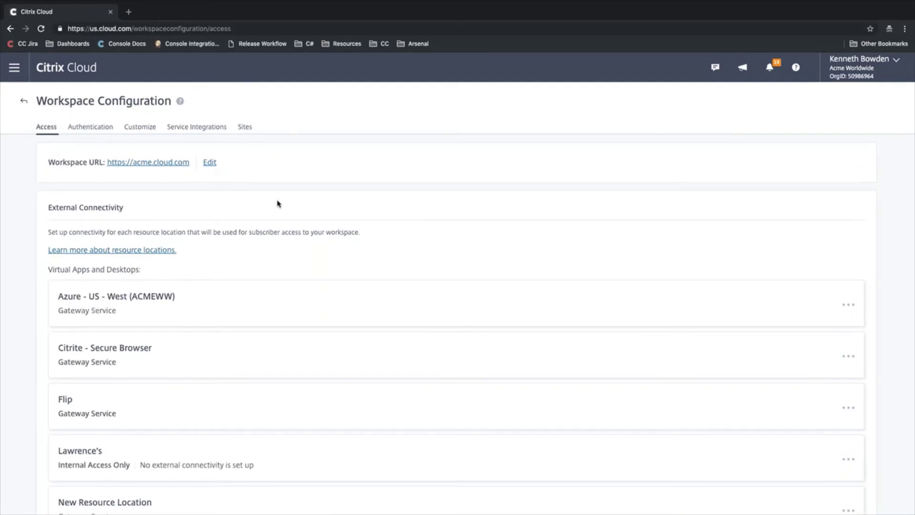
pyautogui.scroll(5, 144, 167)
pyautogui.scroll(-5, 144, 168)
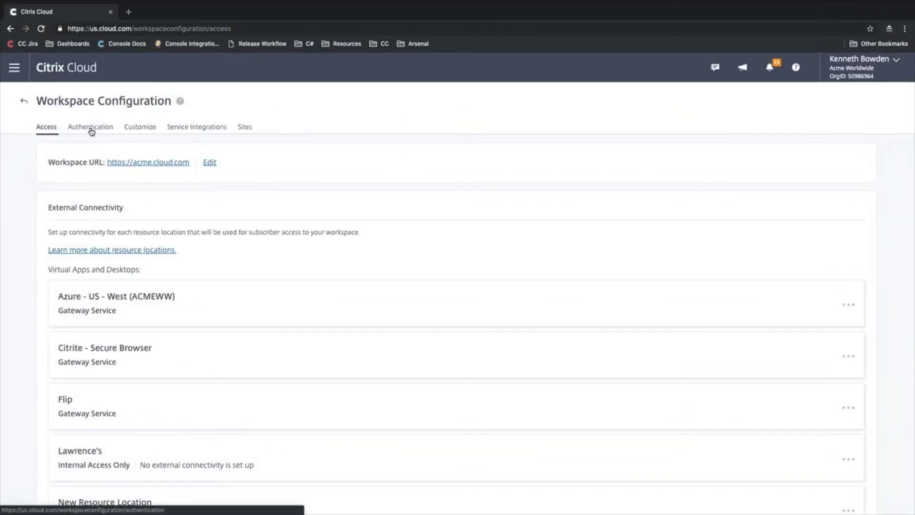
# - Review the workspace's authentication methods, appearance customization, service integrations and sites
pyautogui.click(91, 128)
pyautogui.click(66, 224)
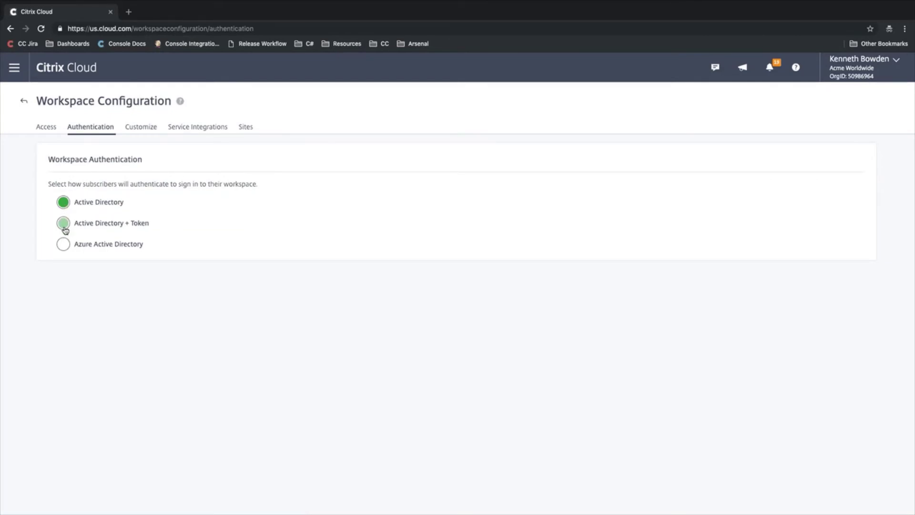
pyautogui.click(141, 127)
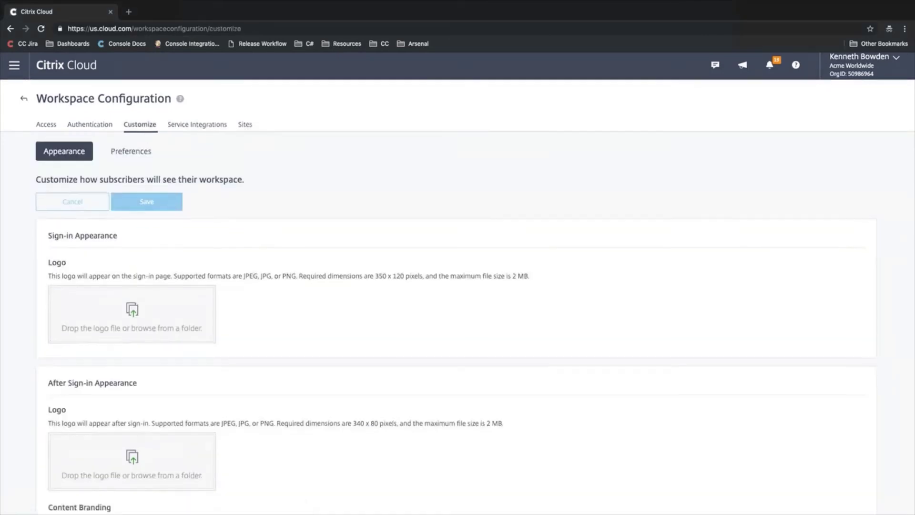
pyautogui.click(201, 130)
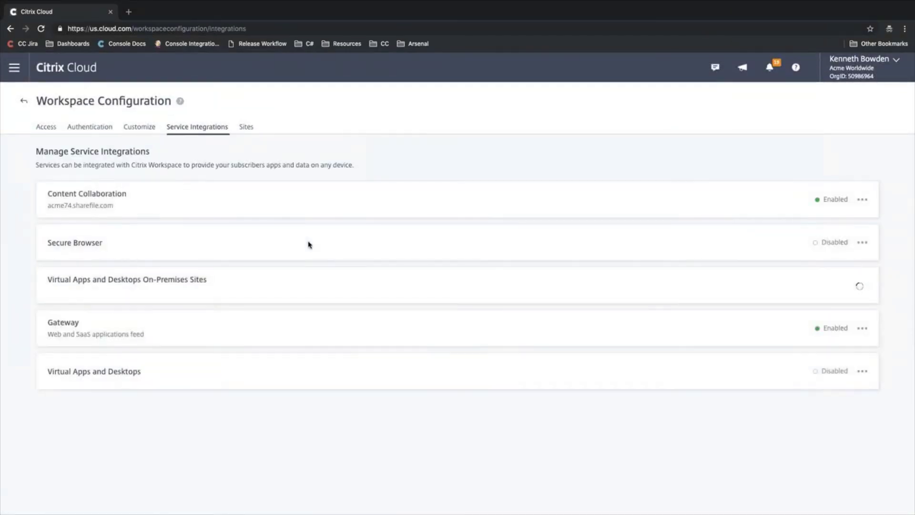
pyautogui.click(246, 129)
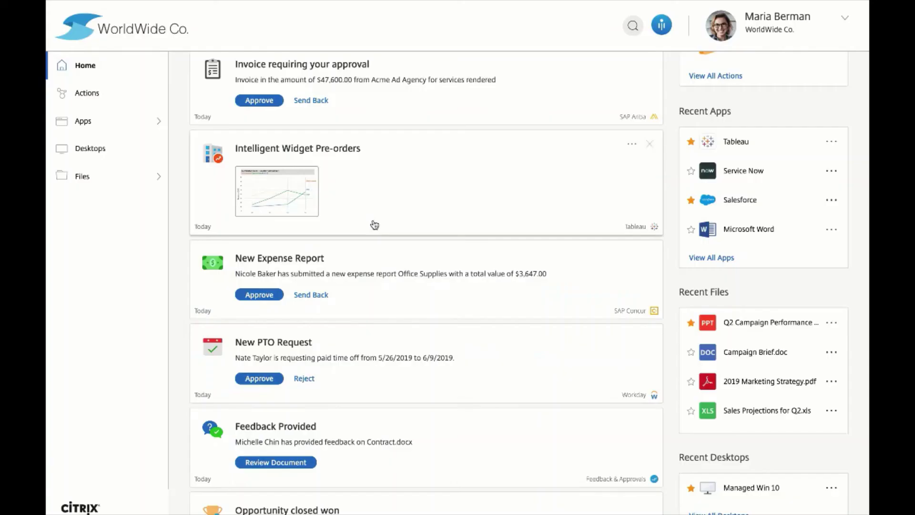
# - In the WorldWide Co. subscriber workspace, launch the Managed Win 10 recent desktop and return to the activity feed
pyautogui.scroll(-4, 765, 257)
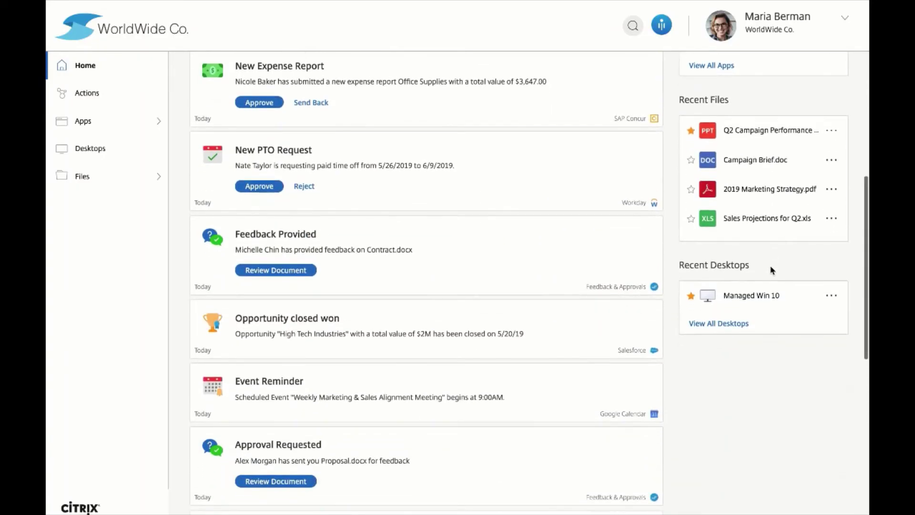
pyautogui.click(748, 296)
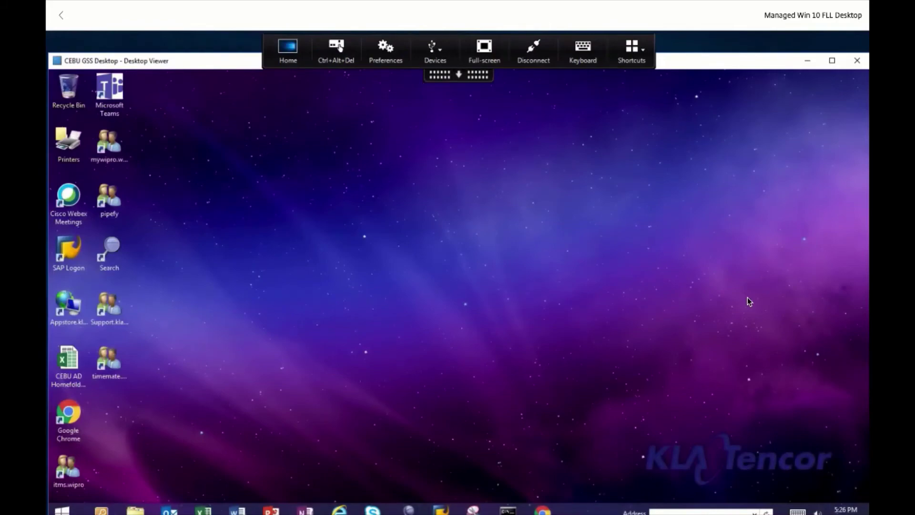
pyautogui.click(61, 15)
pyautogui.scroll(3, 184, 198)
# - Look through the workspace's connected file sources and the list of all apps, and return to the home page
pyautogui.click(111, 186)
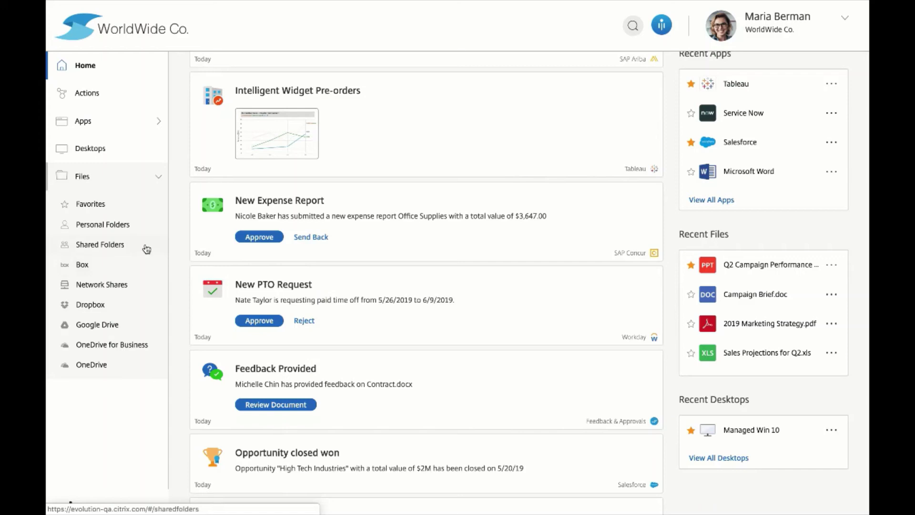
pyautogui.click(149, 186)
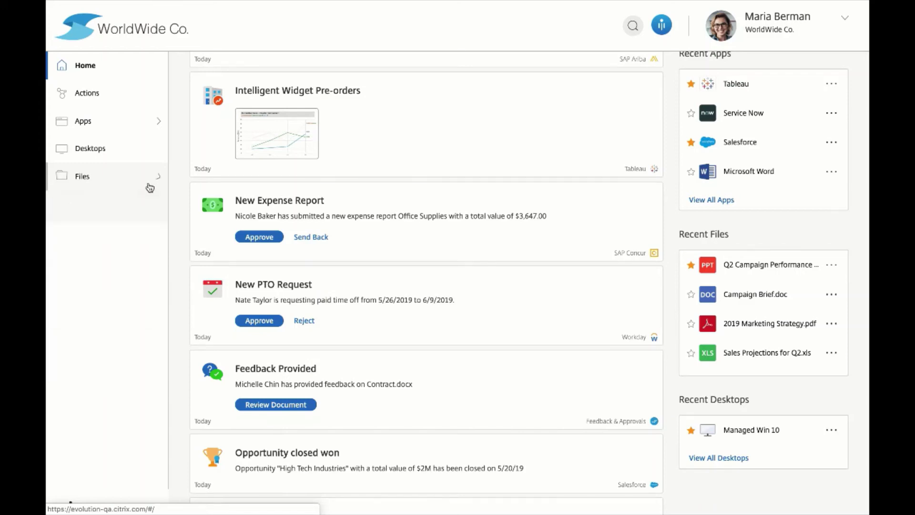
pyautogui.click(121, 125)
pyautogui.click(112, 148)
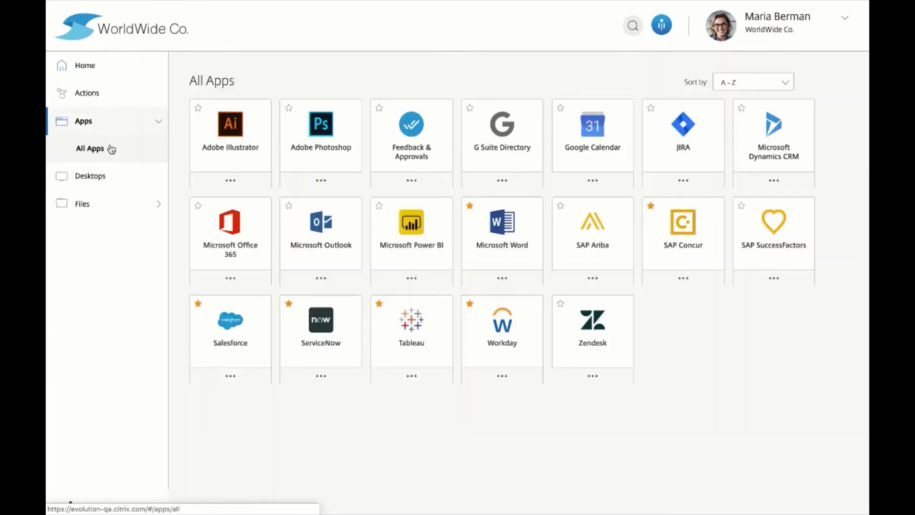
pyautogui.click(100, 76)
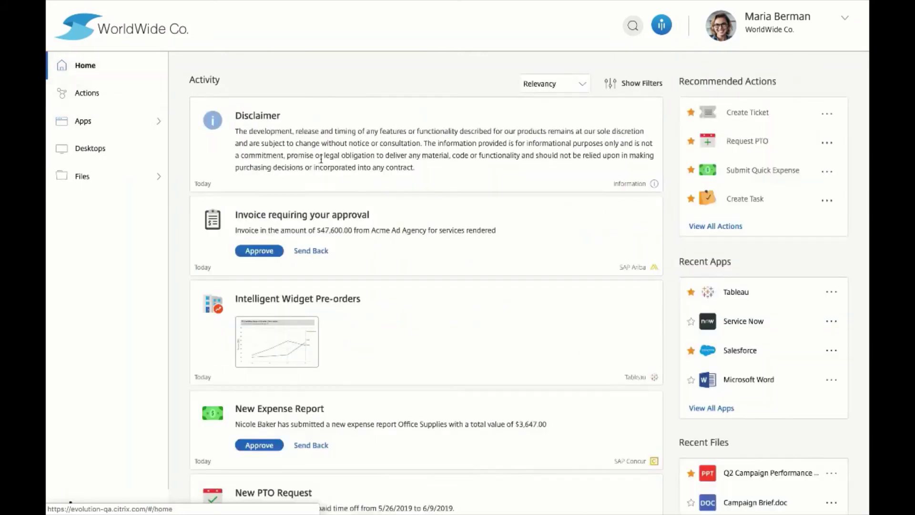